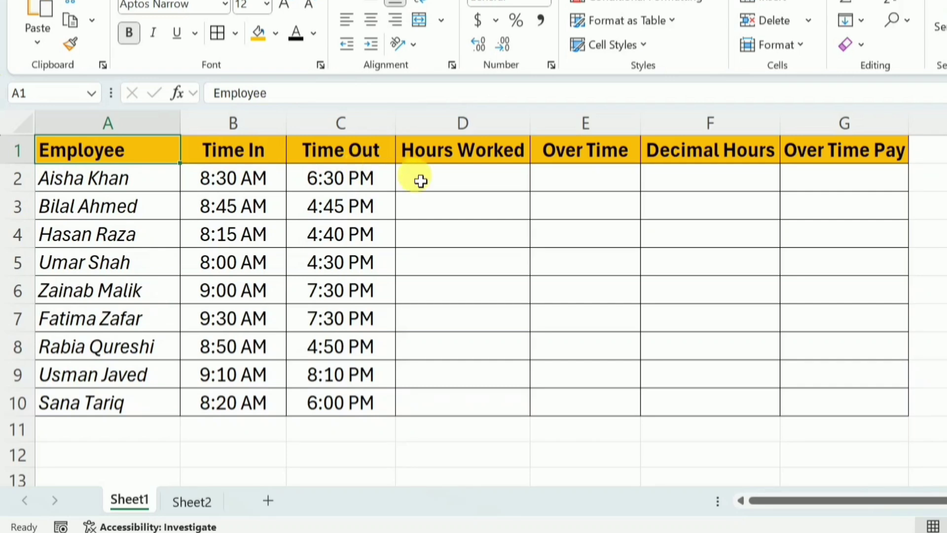
# - Enter =C2-B2 in D2 so the first employee's hours worked shows 10:00
pyautogui.click(434, 185)
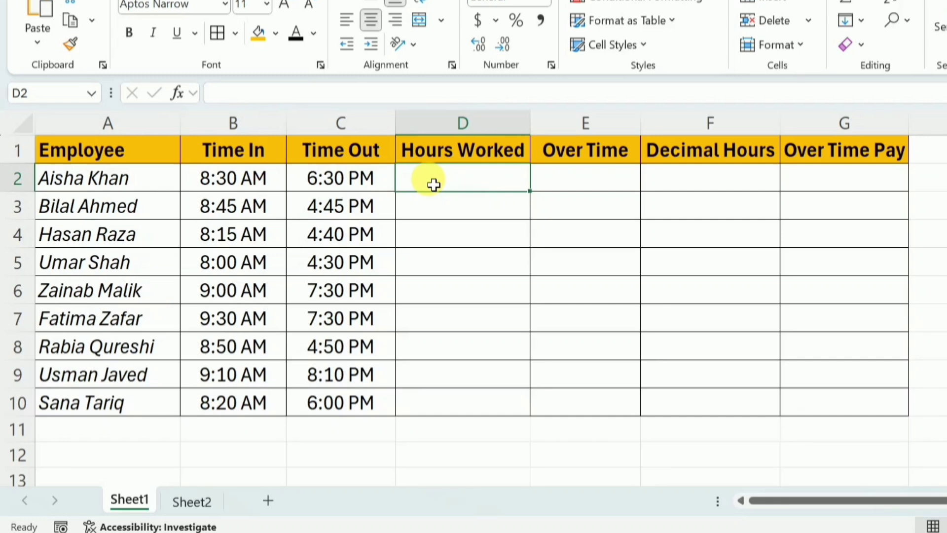
pyautogui.write('=')
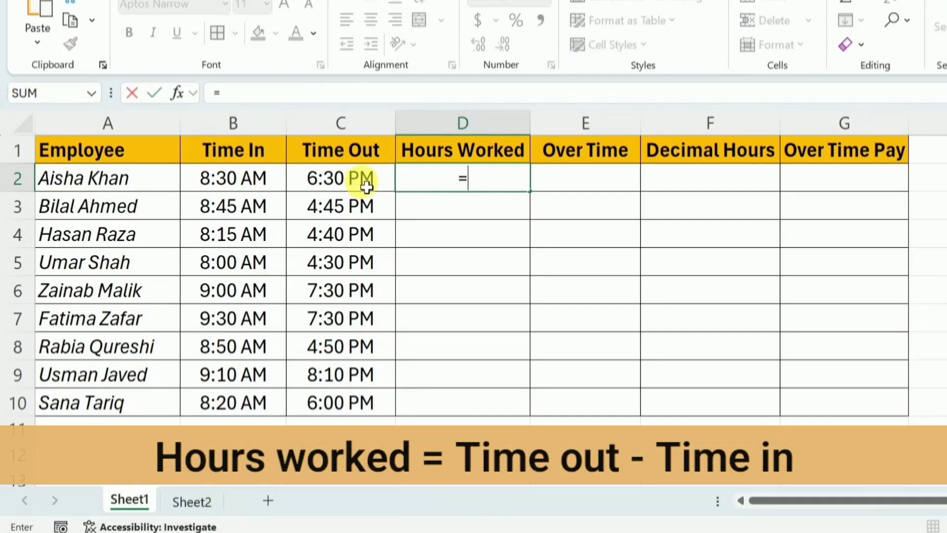
pyautogui.click(367, 187)
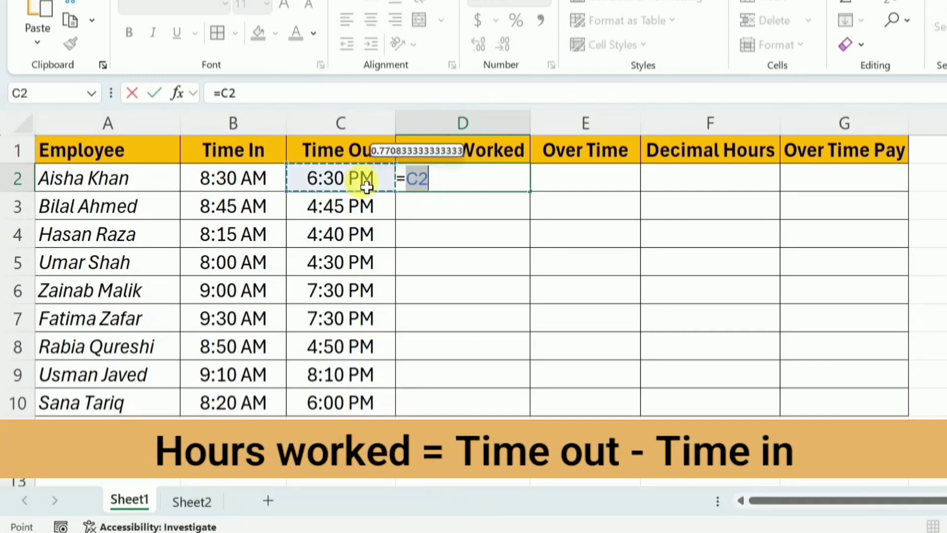
pyautogui.write('-')
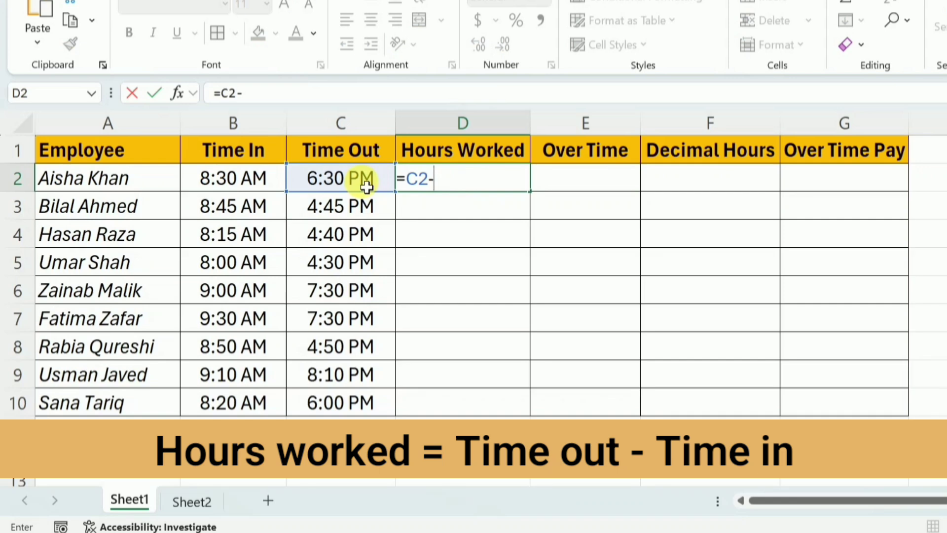
pyautogui.click(244, 186)
pyautogui.press('Return')
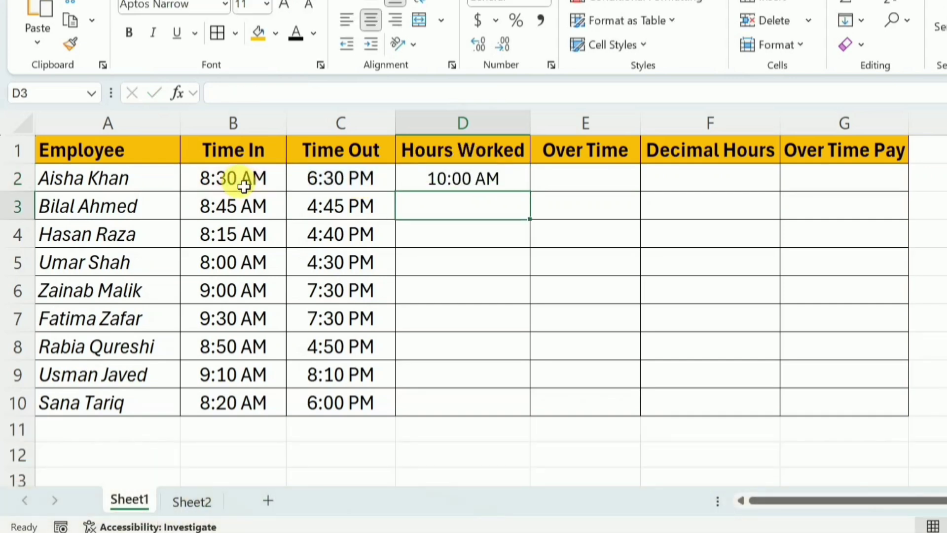
pyautogui.click(515, 185)
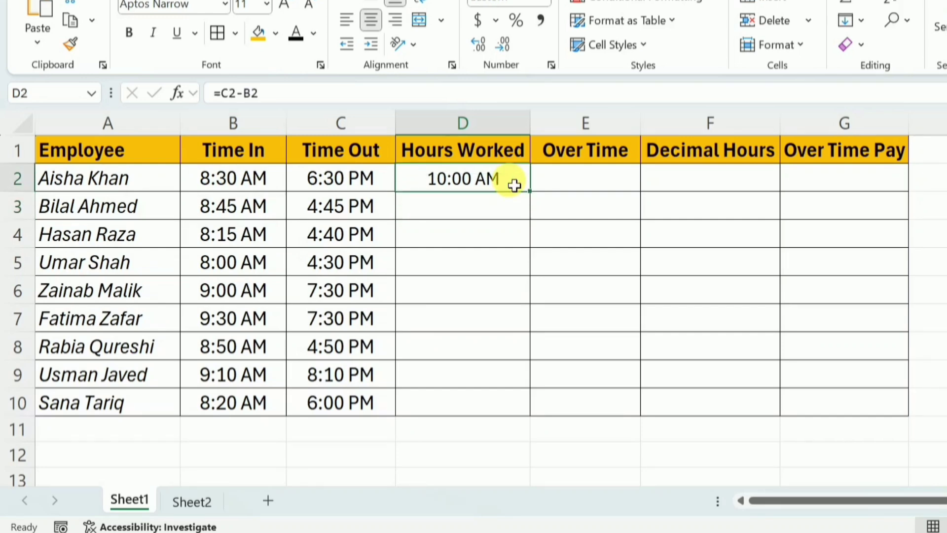
pyautogui.hotkey('ctrl', '1')
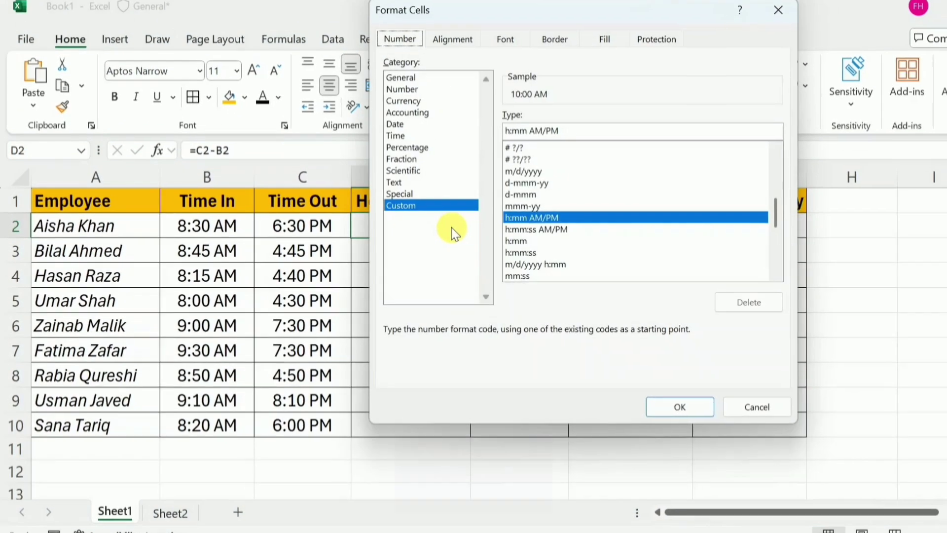
# - Give D2 the h:mm custom format and fill its formula down to D10
pyautogui.click(524, 242)
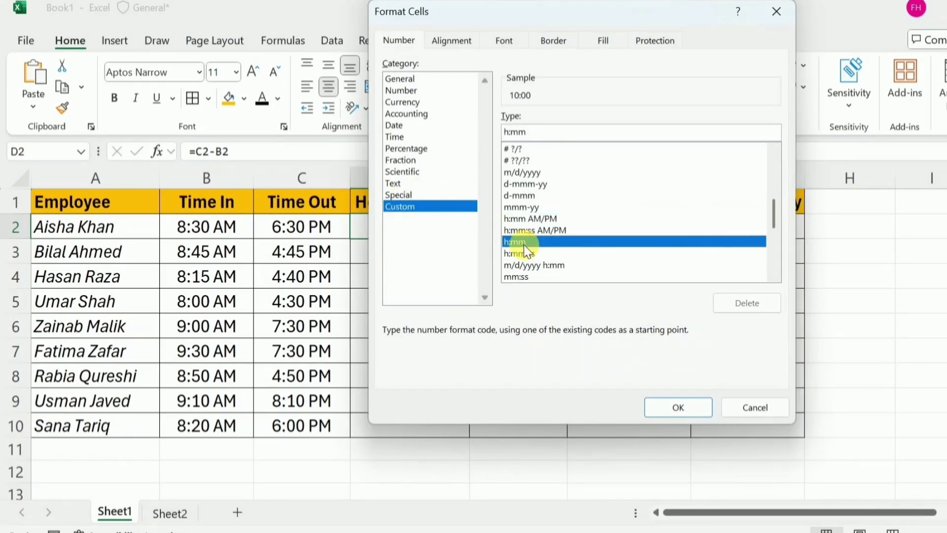
pyautogui.click(679, 403)
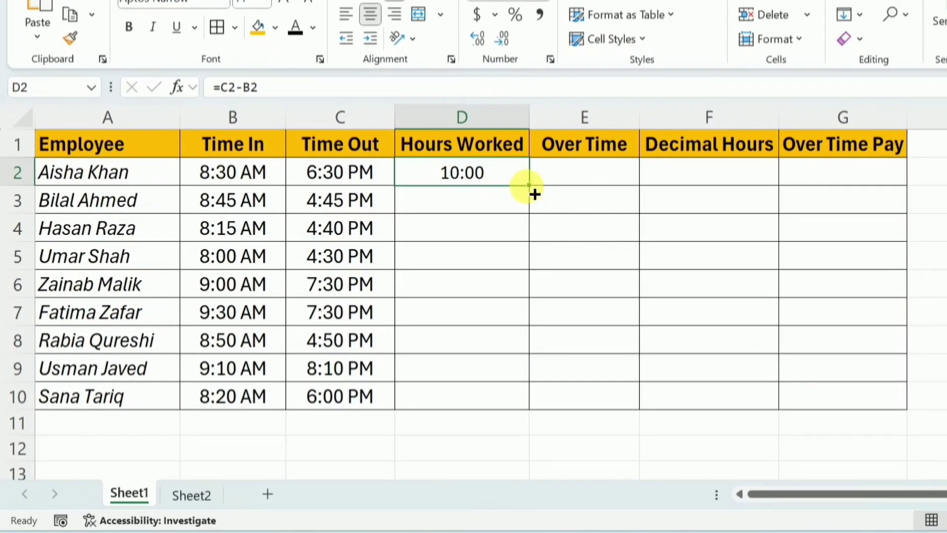
pyautogui.moveTo(535, 194); pyautogui.dragTo(537, 415)
pyautogui.click(519, 175)
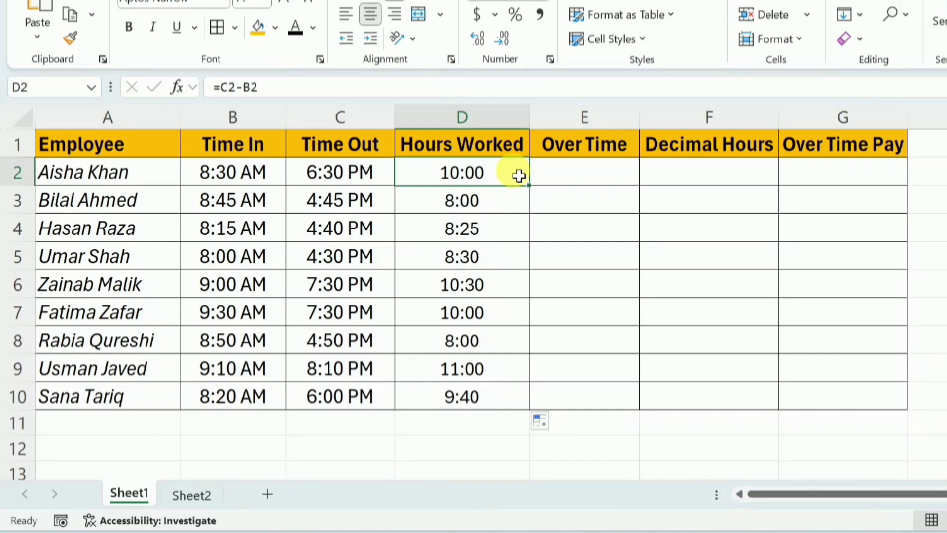
# - Enter =D2-TIME(8,0,0) in E2 to compute the first employee's overtime
pyautogui.click(598, 184)
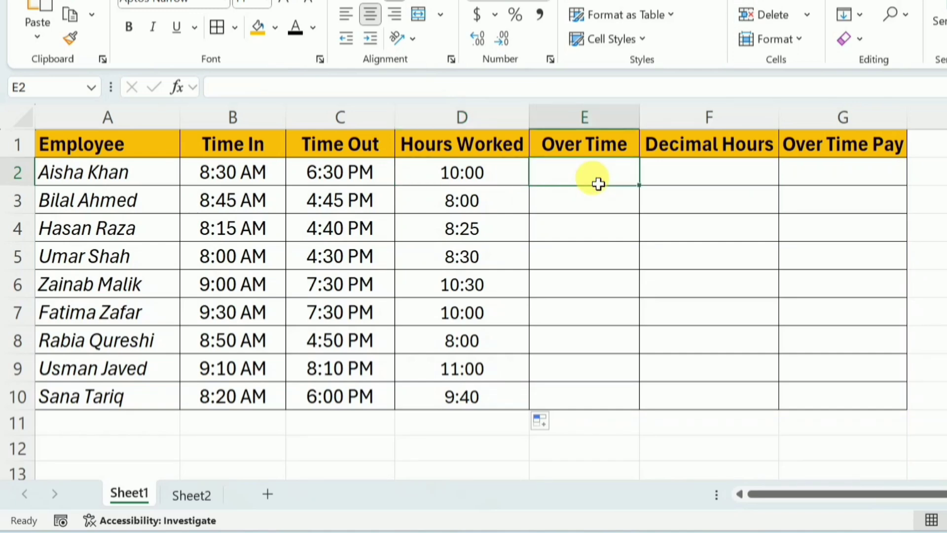
pyautogui.write('=')
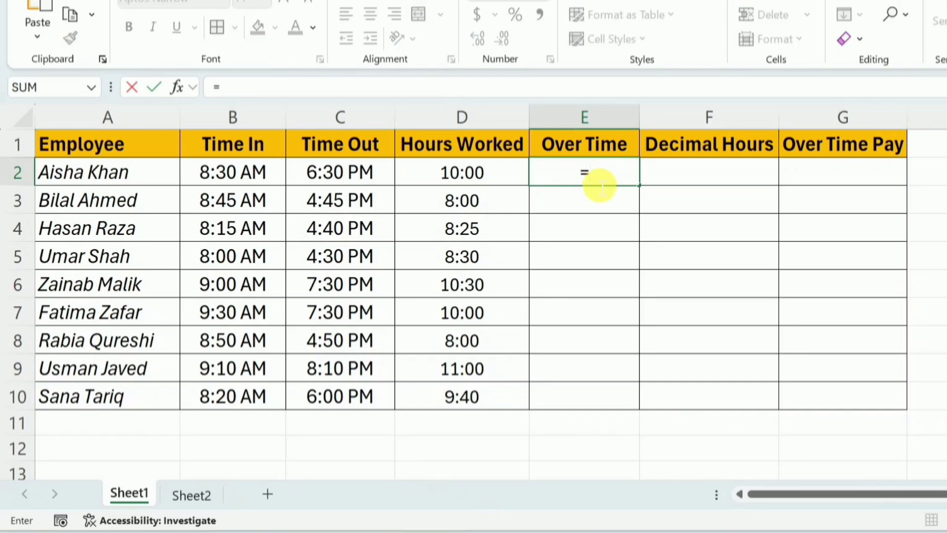
pyautogui.click(496, 178)
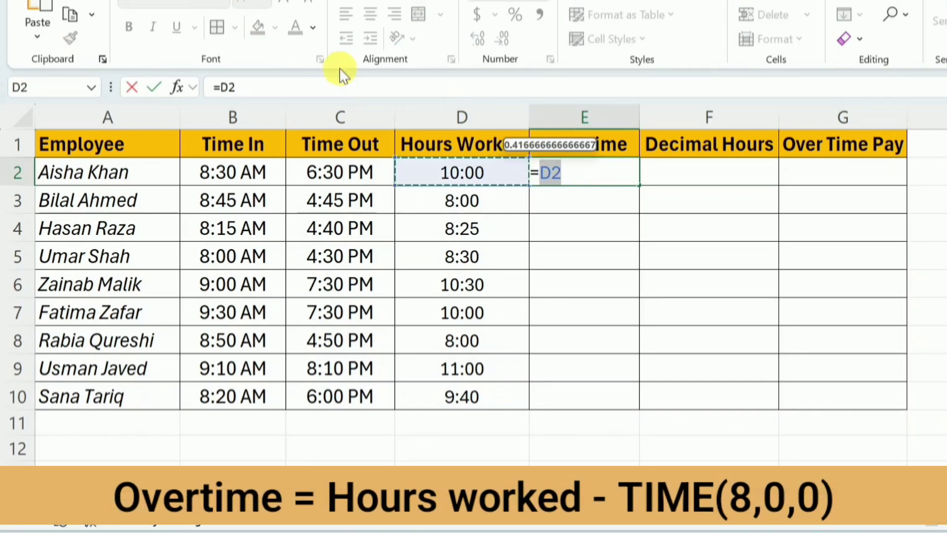
pyautogui.click(354, 95)
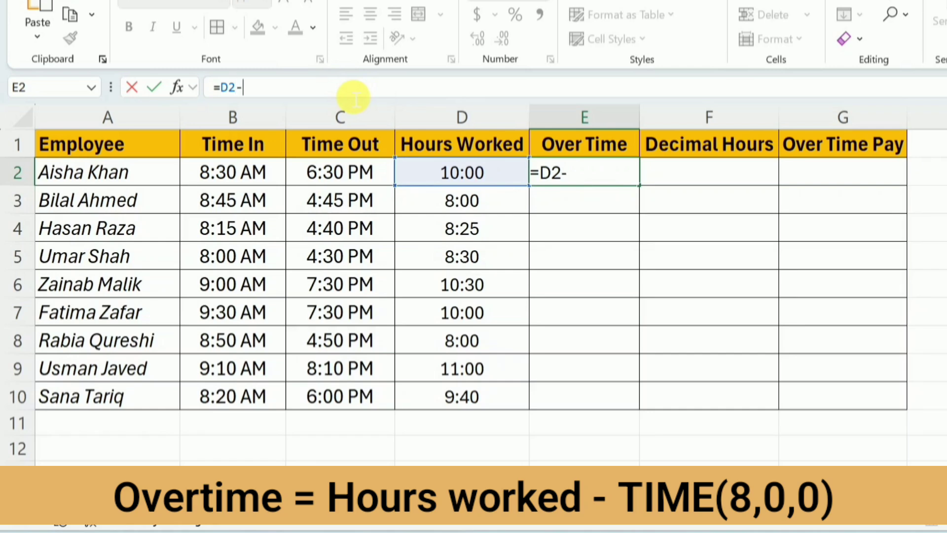
pyautogui.write('-Time(8')
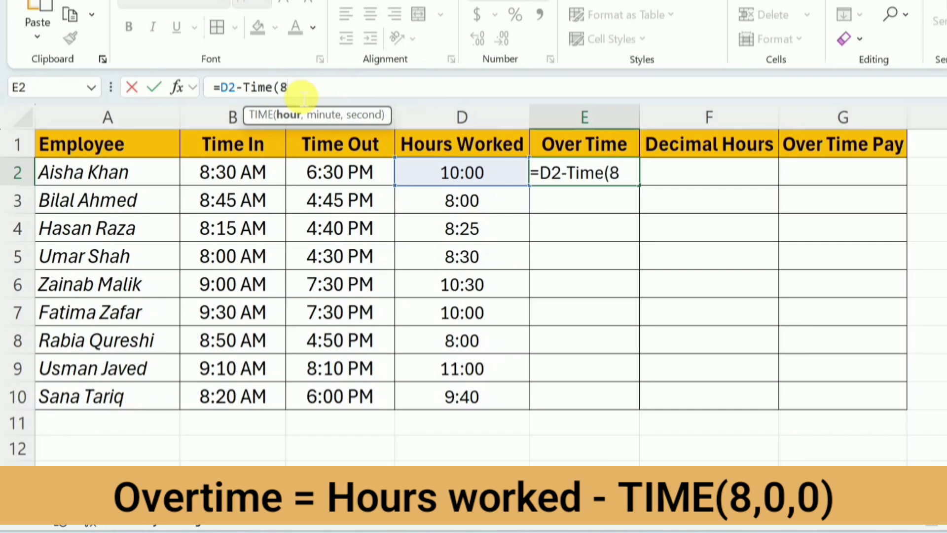
pyautogui.write(',')
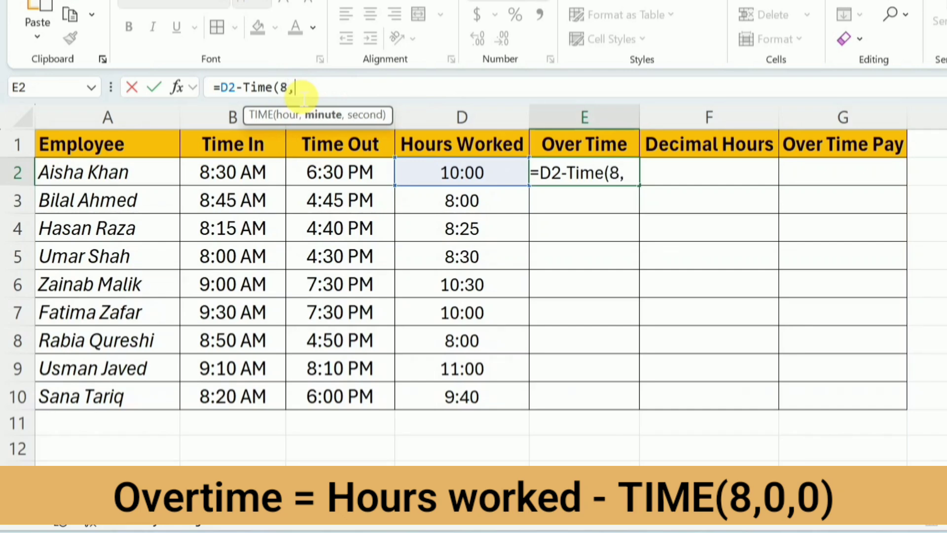
pyautogui.write('0,')
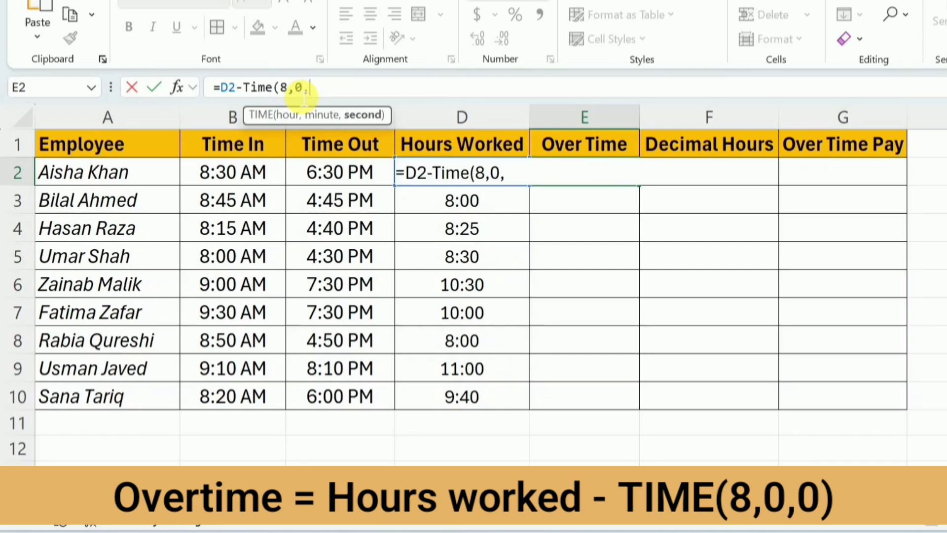
pyautogui.write('0)')
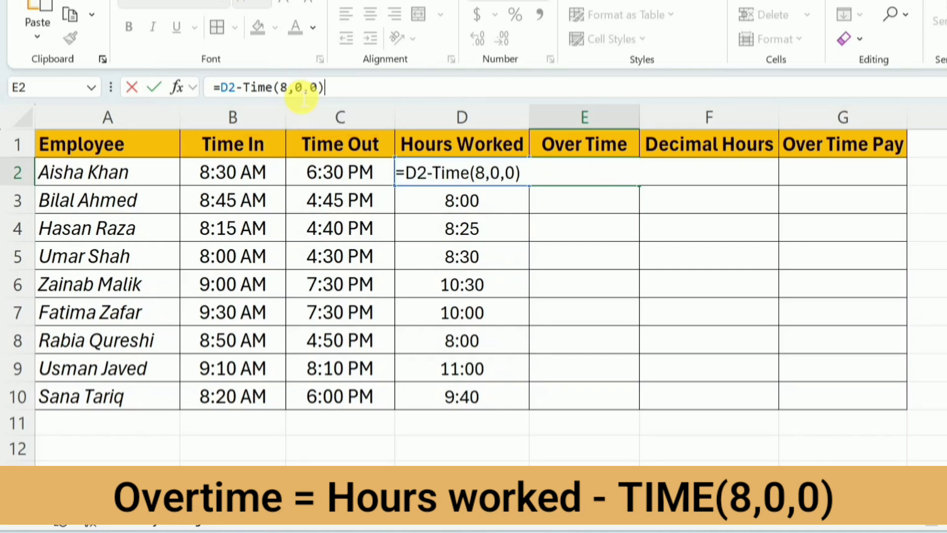
pyautogui.press('Return')
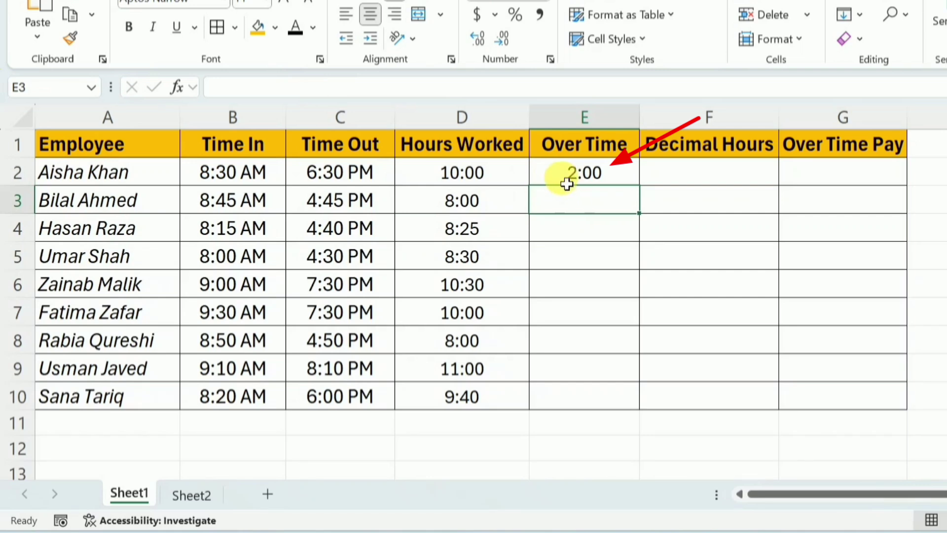
# - Copy the overtime formula from E2 down to E10
pyautogui.click(630, 182)
pyautogui.moveTo(641, 193); pyautogui.dragTo(649, 405)
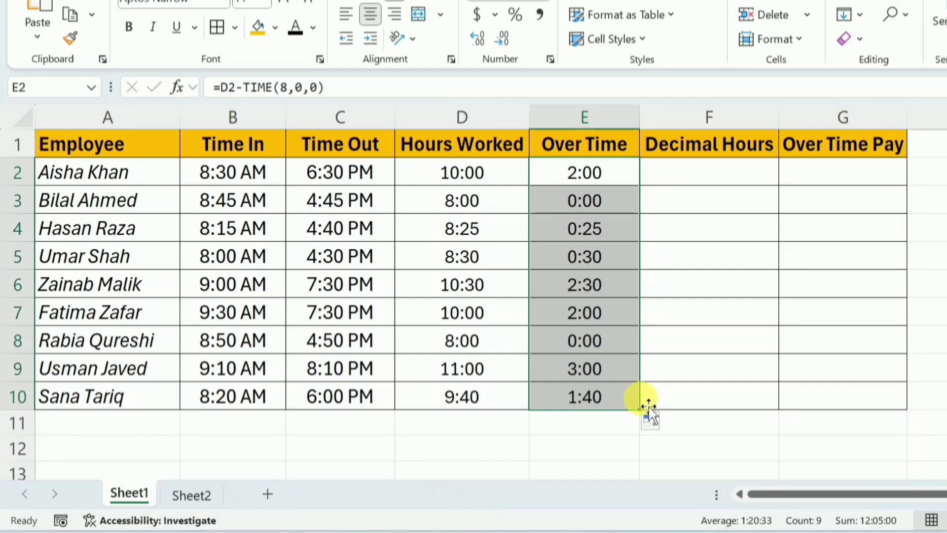
pyautogui.click(600, 178)
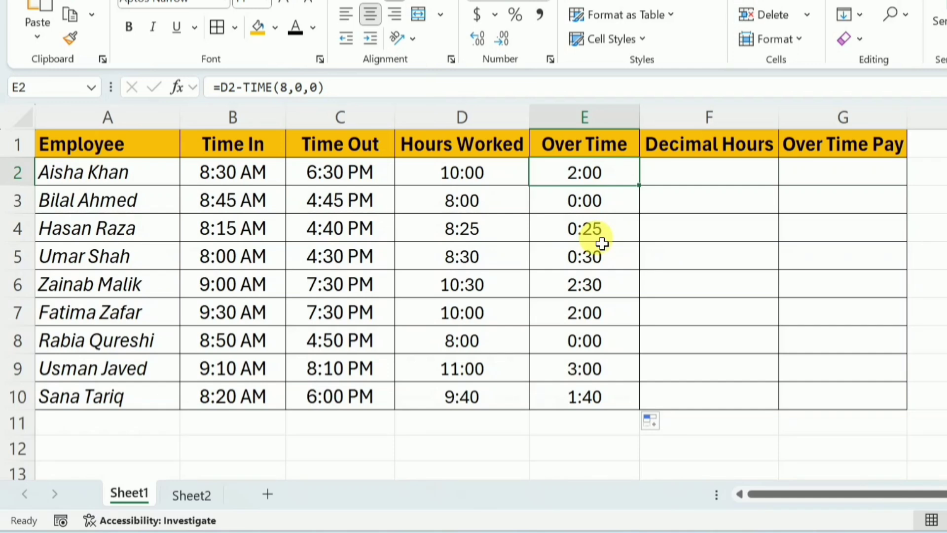
pyautogui.press('Right')
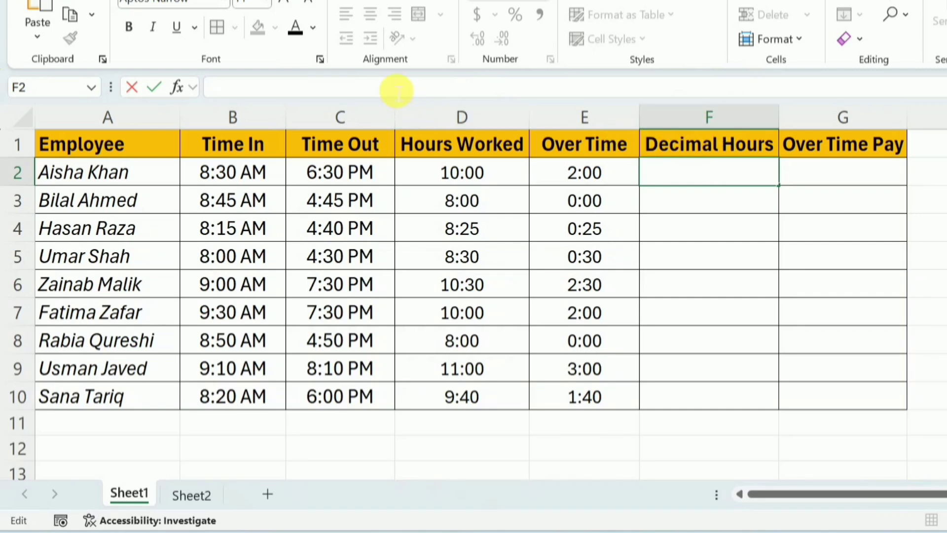
# - Enter =HOUR(E2)+MINUTE(E2)/60 in F2 to convert overtime to decimal hours
pyautogui.write('=')
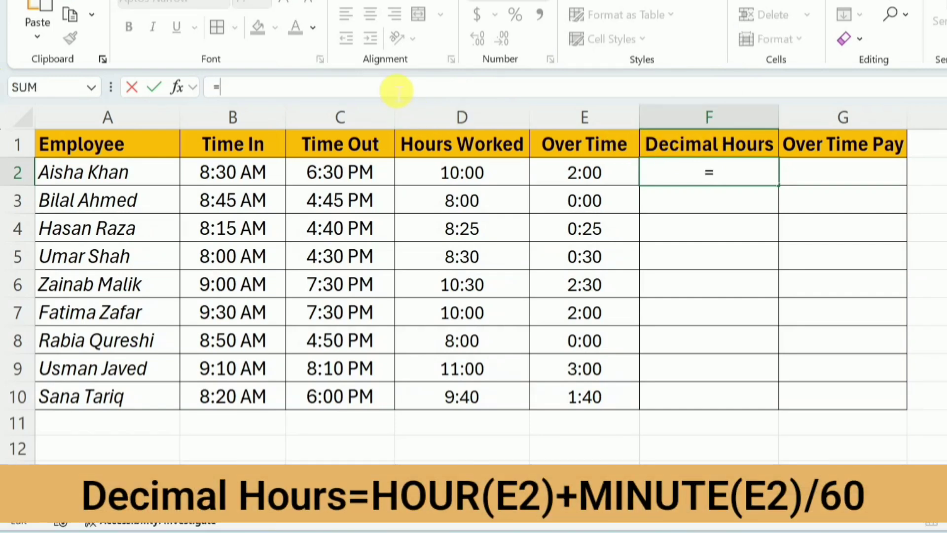
pyautogui.write('hour')
pyautogui.press('Tab')
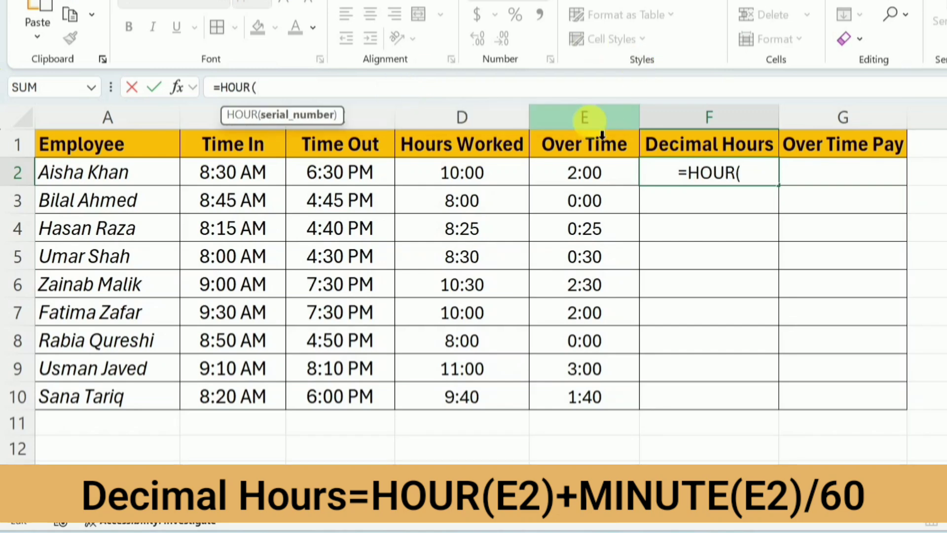
pyautogui.click(587, 180)
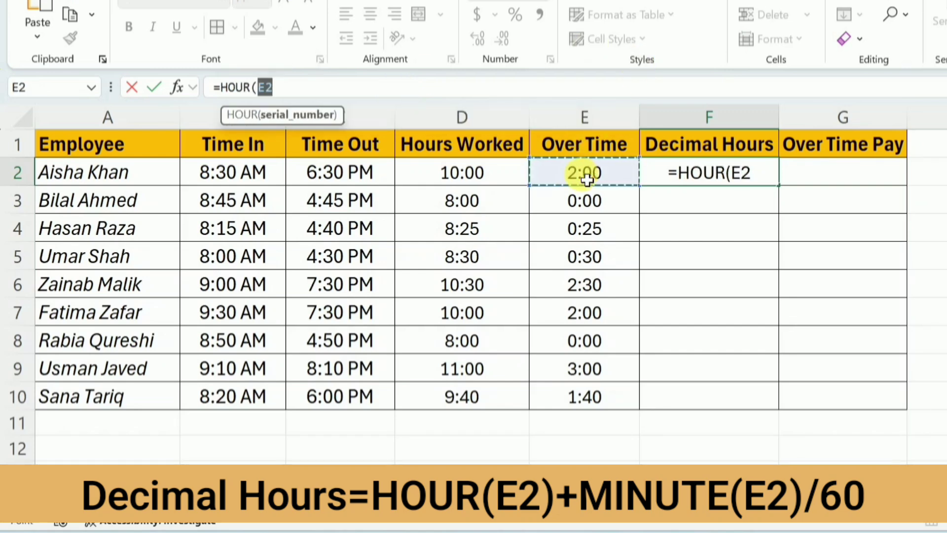
pyautogui.write(')+')
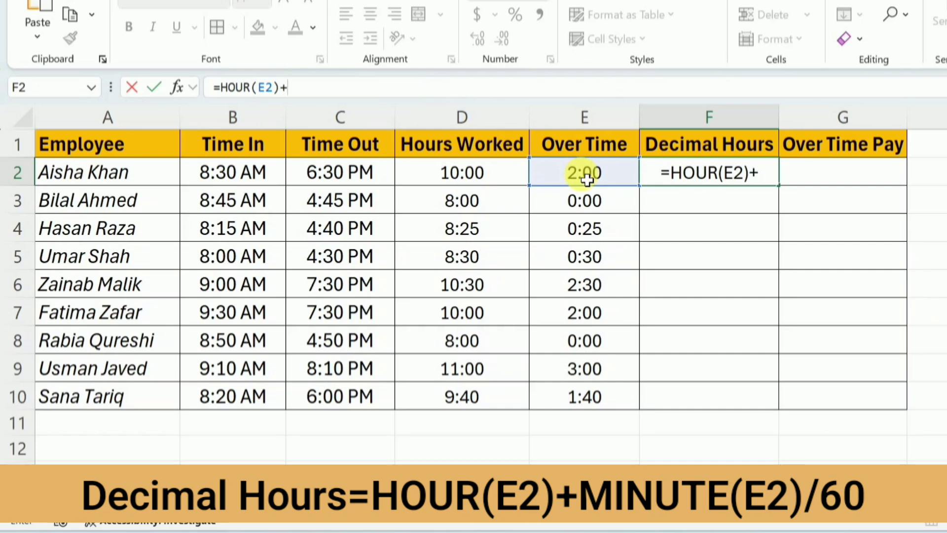
pyautogui.write('Minut')
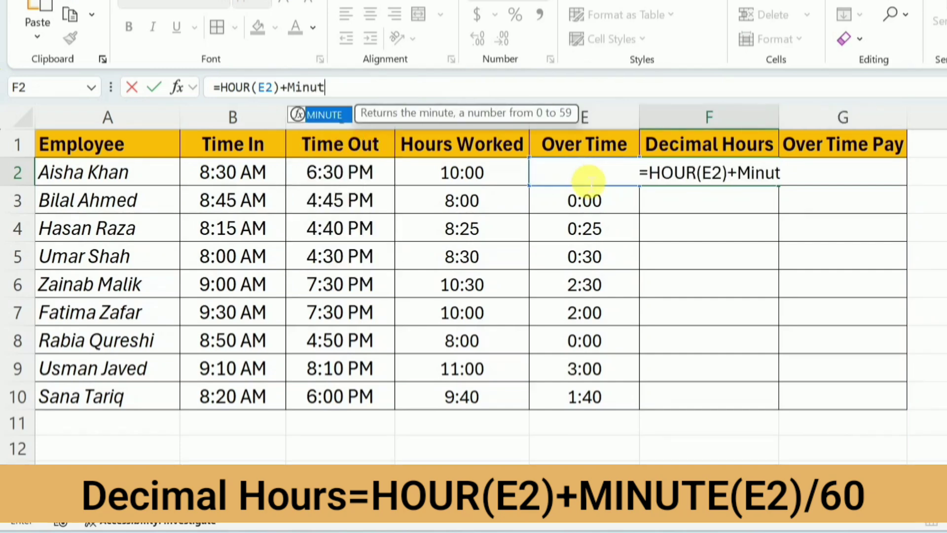
pyautogui.press('Tab')
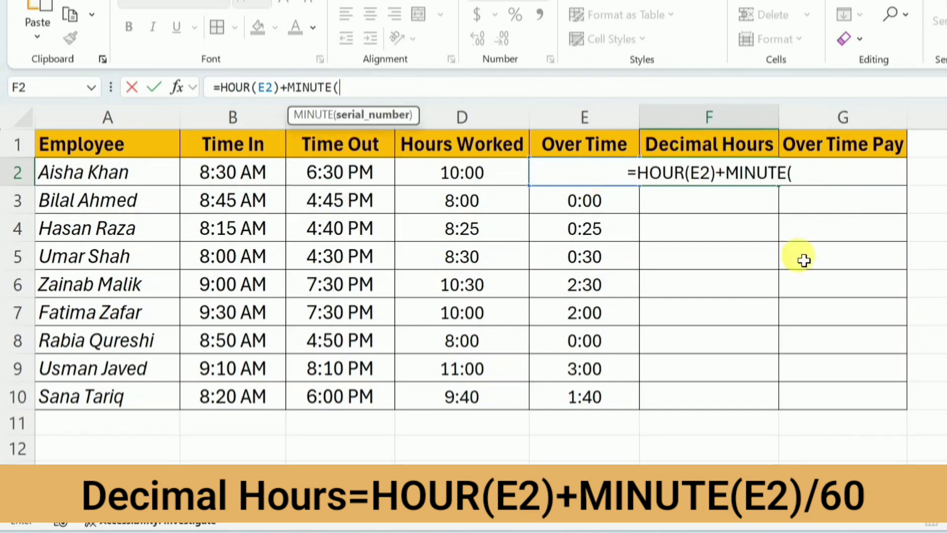
pyautogui.write('E2')
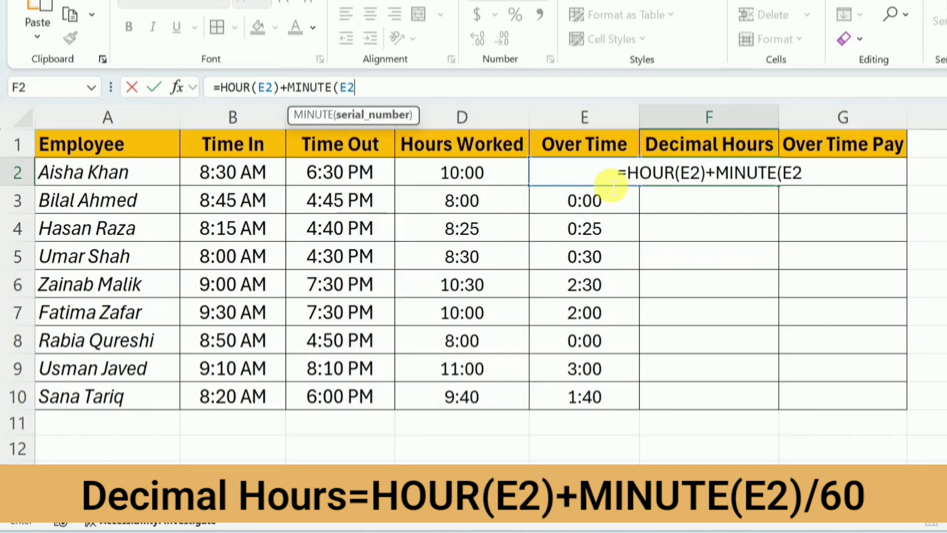
pyautogui.write(')/')
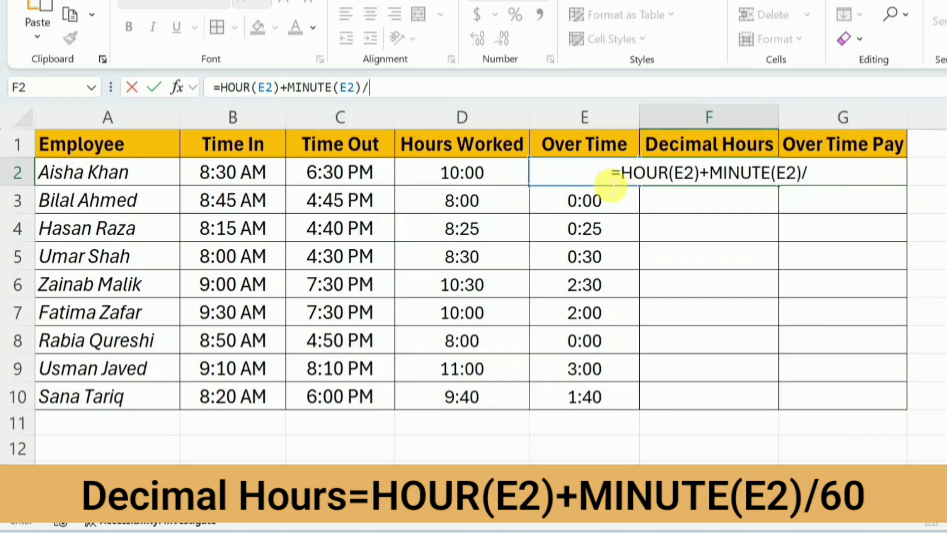
pyautogui.write('60')
pyautogui.press('Return')
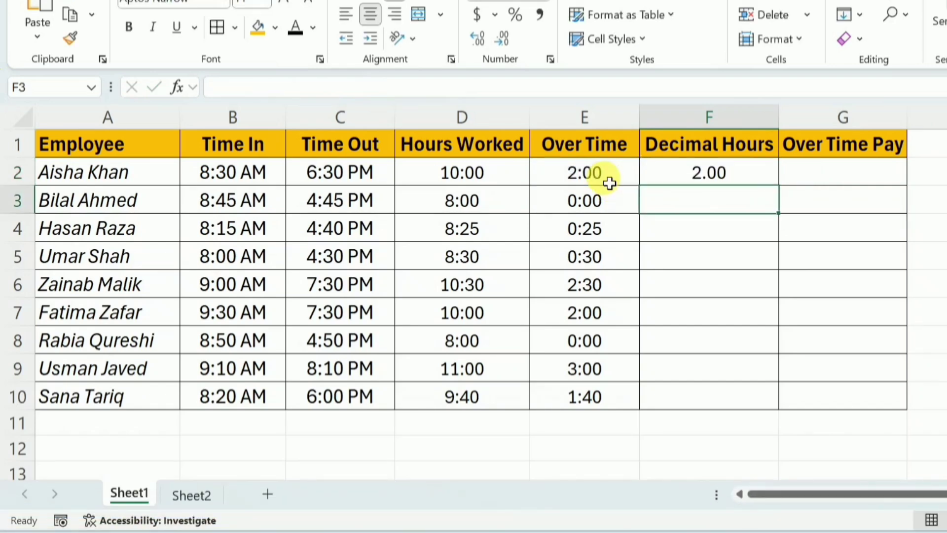
# - Copy the decimal hours formula from F2 down to F10
pyautogui.click(760, 171)
pyautogui.moveTo(786, 194); pyautogui.dragTo(783, 412)
pyautogui.press('Up')
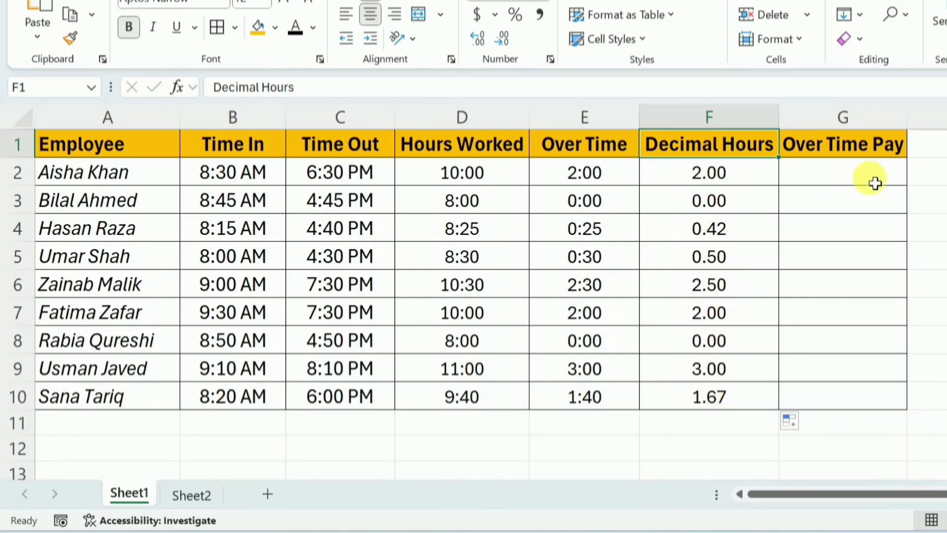
pyautogui.click(845, 180)
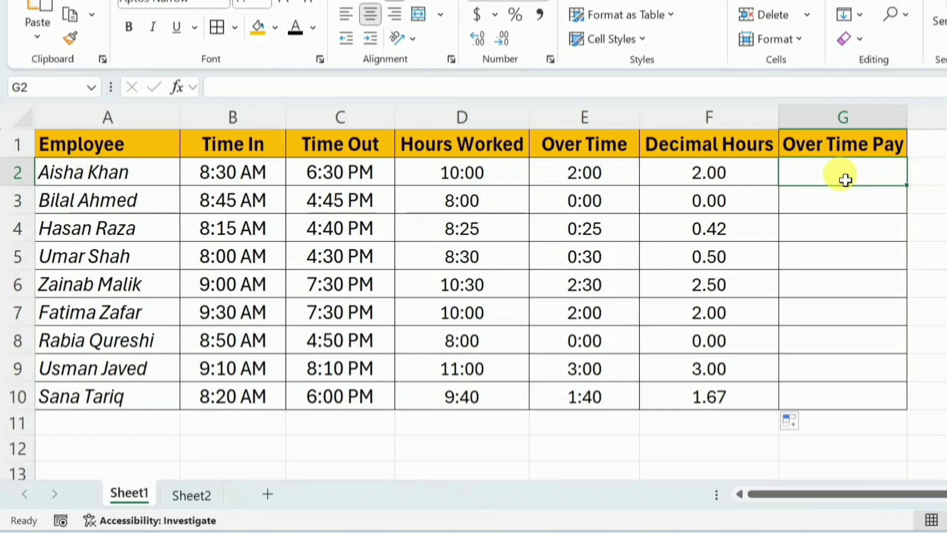
# - Enter =IF(F2>=0.5,F2*15,"") in G2 for the first employee's overtime pay
pyautogui.write('=if')
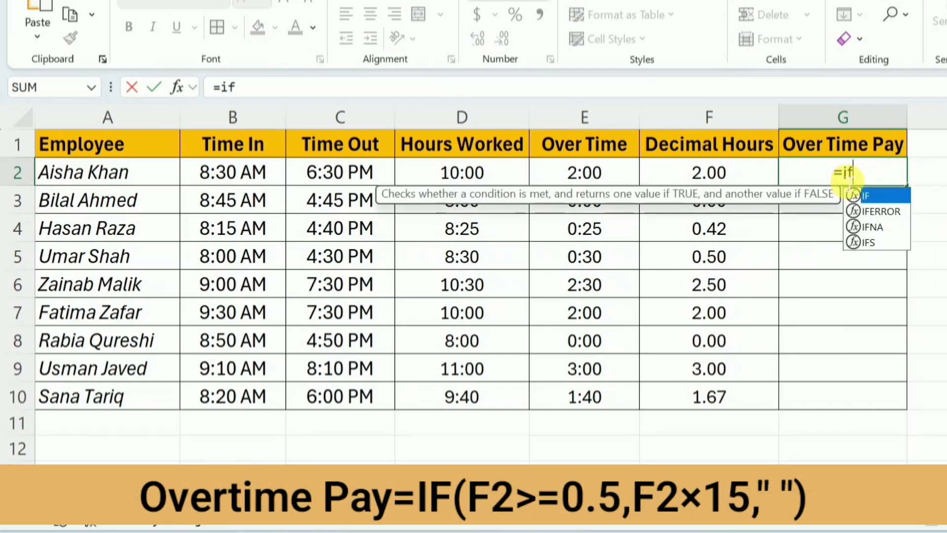
pyautogui.write('(')
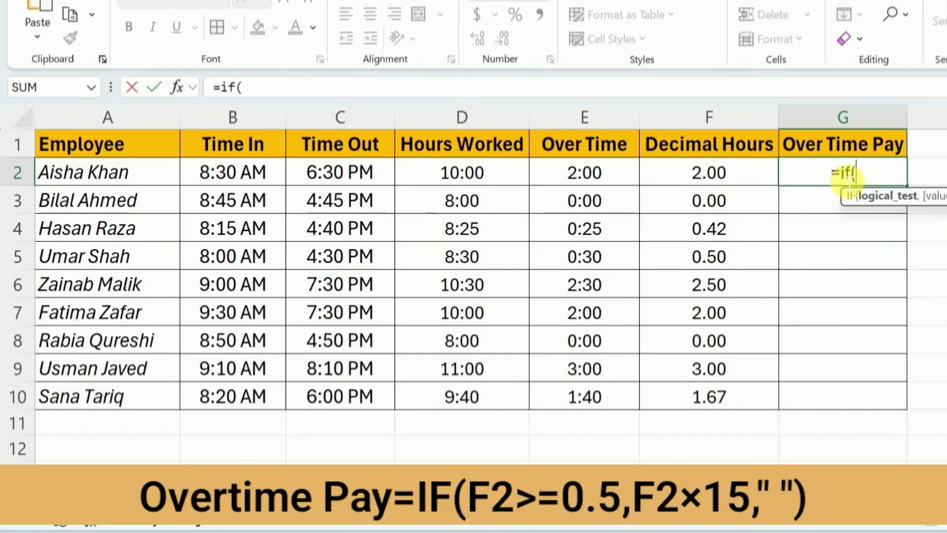
pyautogui.click(755, 175)
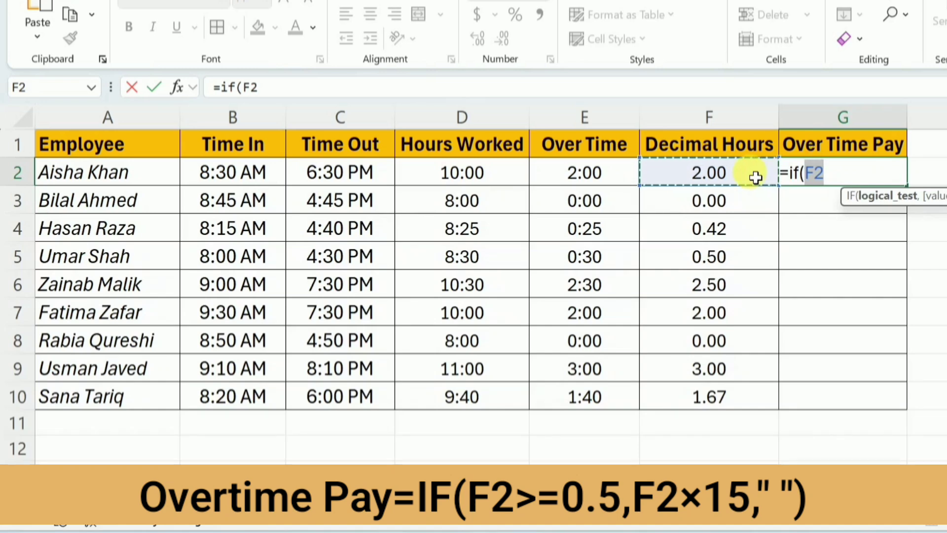
pyautogui.write('>')
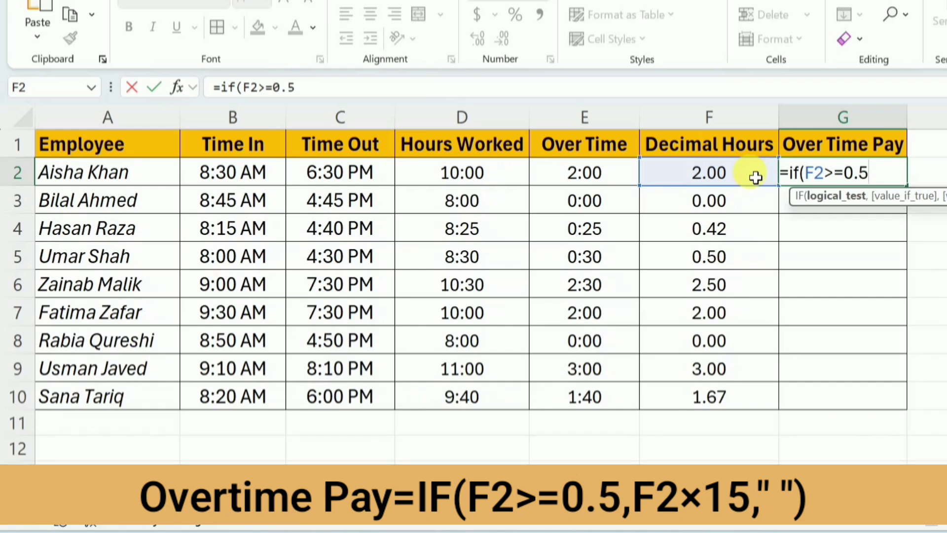
pyautogui.write('=0.5,')
pyautogui.click(736, 182)
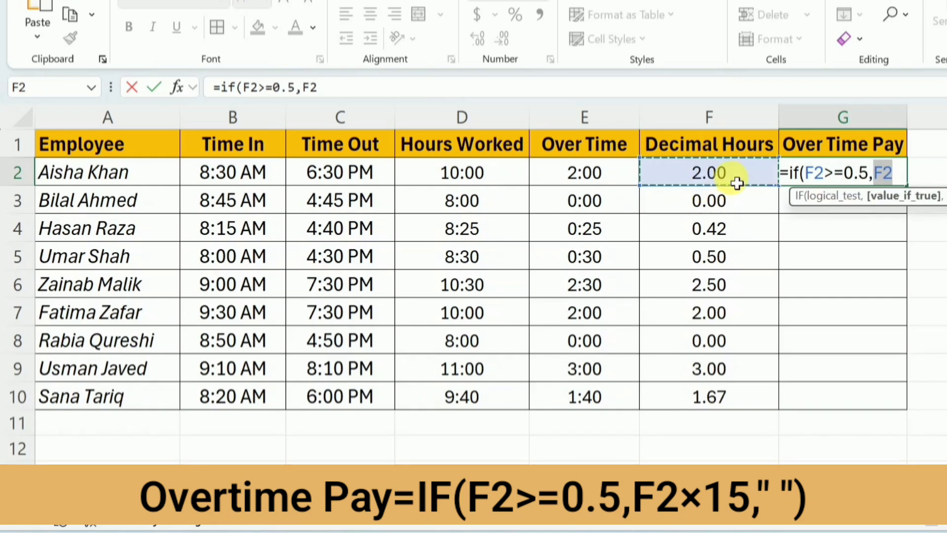
pyautogui.write('*')
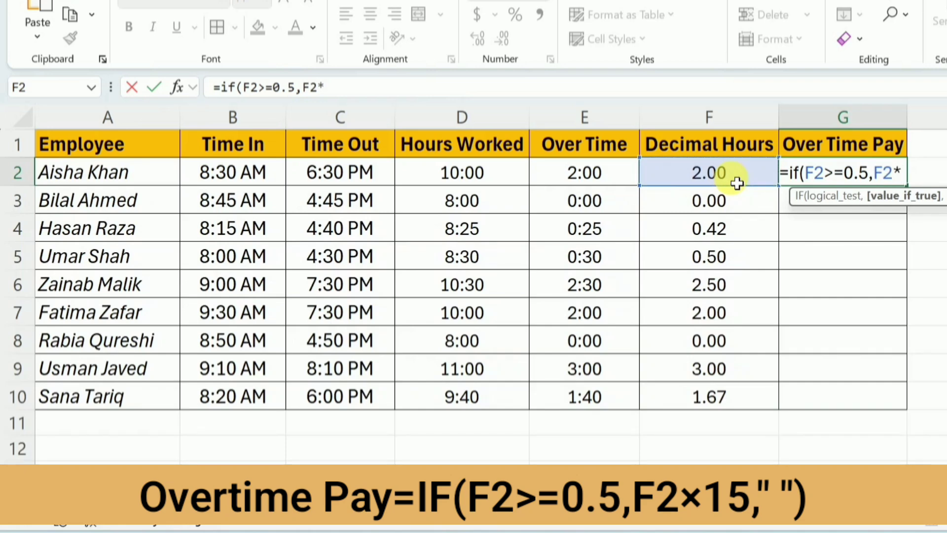
pyautogui.write('15')
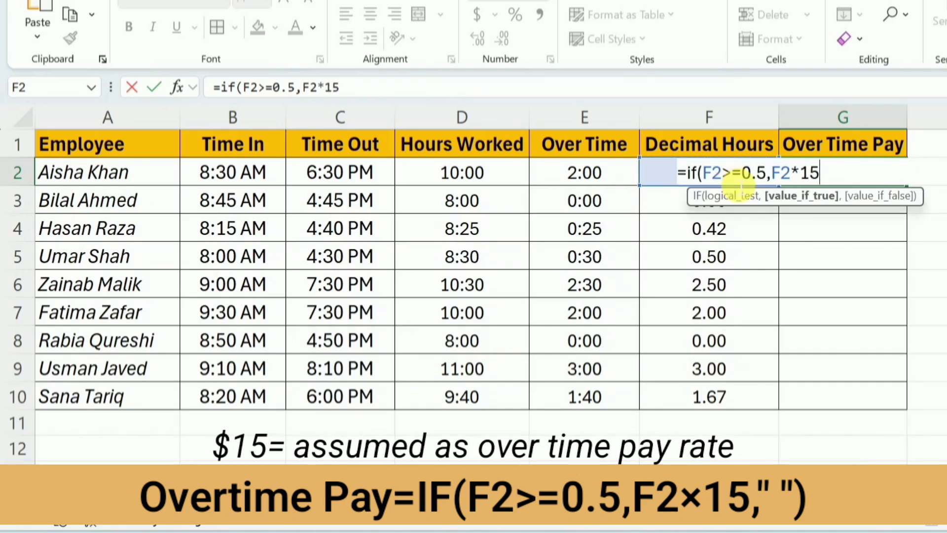
pyautogui.write(',')
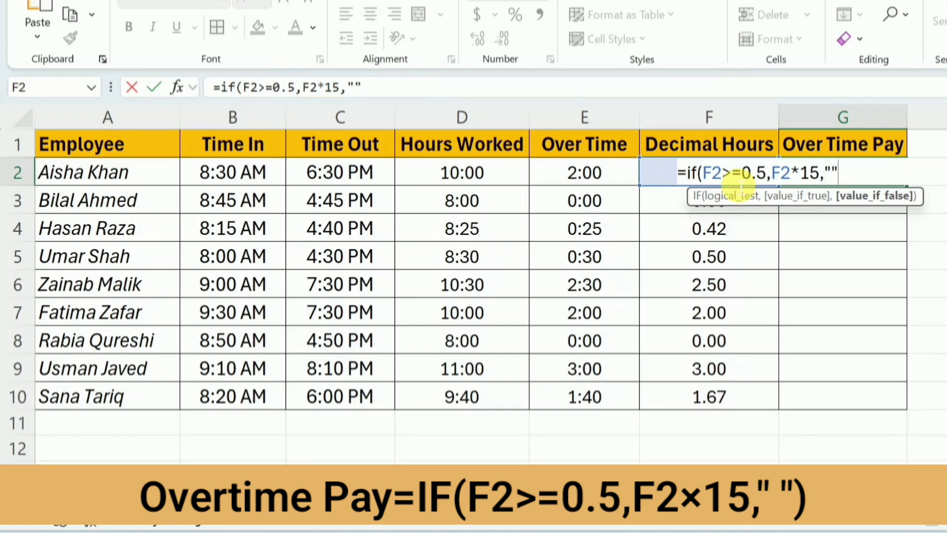
pyautogui.write('"")')
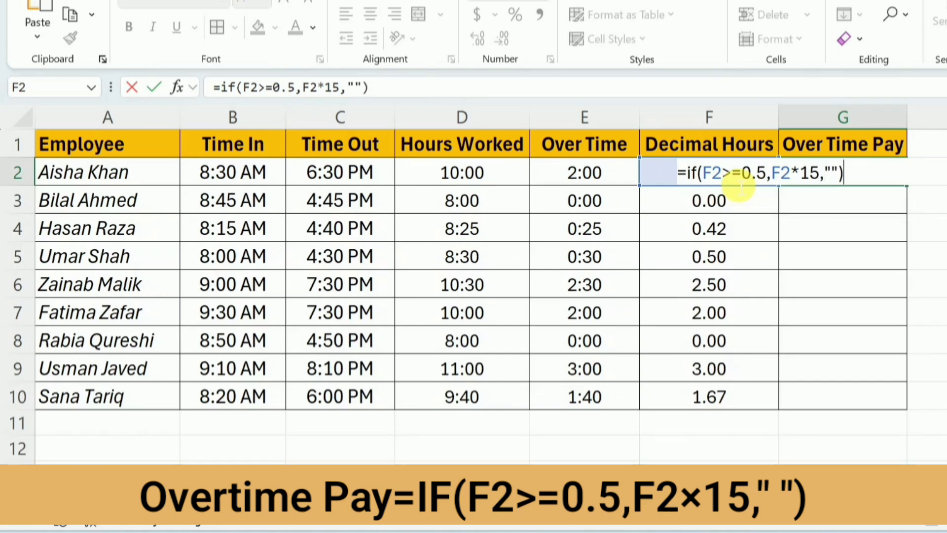
pyautogui.press('Return')
# - Copy the overtime pay formula down to G10 and select G2:G10
pyautogui.click(839, 180)
pyautogui.moveTo(906, 185); pyautogui.dragTo(909, 409)
pyautogui.click(873, 179)
pyautogui.moveTo(872, 179); pyautogui.dragTo(870, 397)
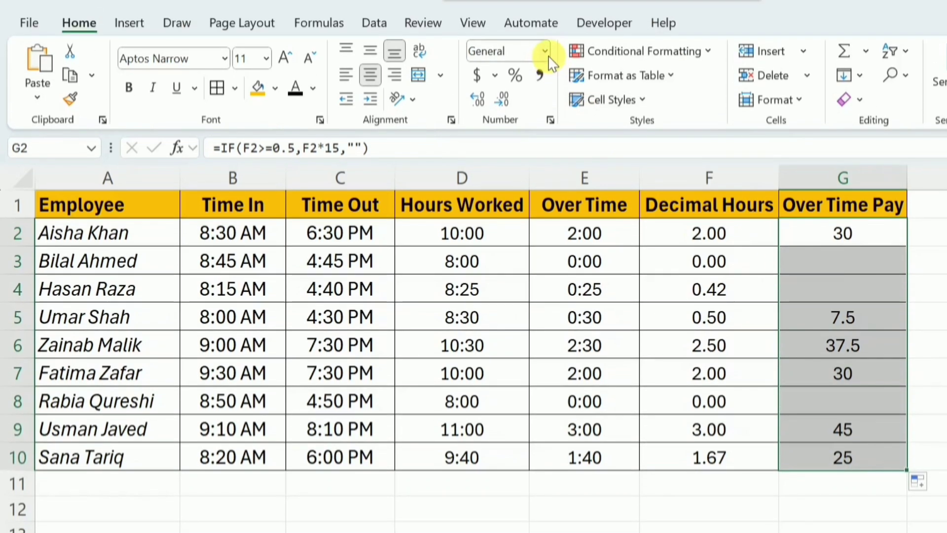
pyautogui.click(547, 52)
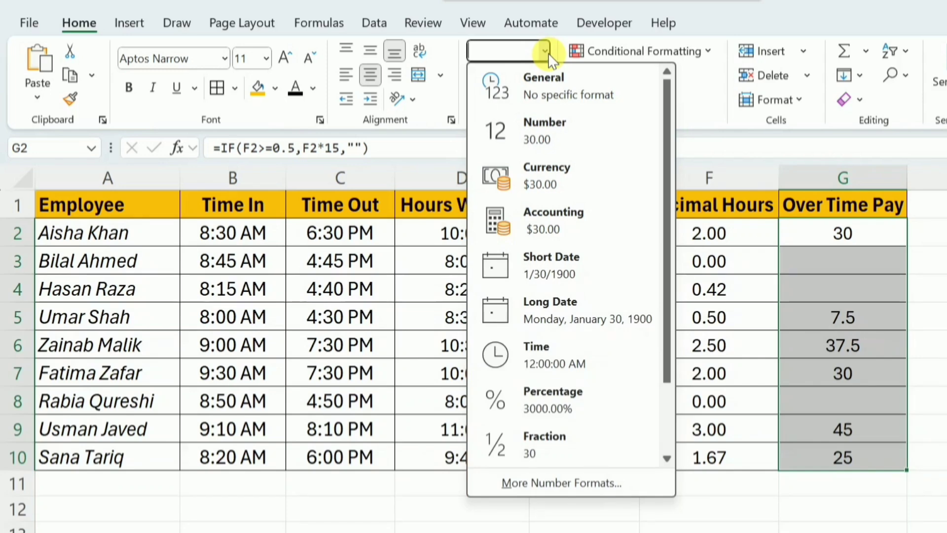
# - Apply Currency format to G2:G10 so pay shows as $30.00, $7.50, etc
pyautogui.click(542, 186)
pyautogui.click(899, 244)
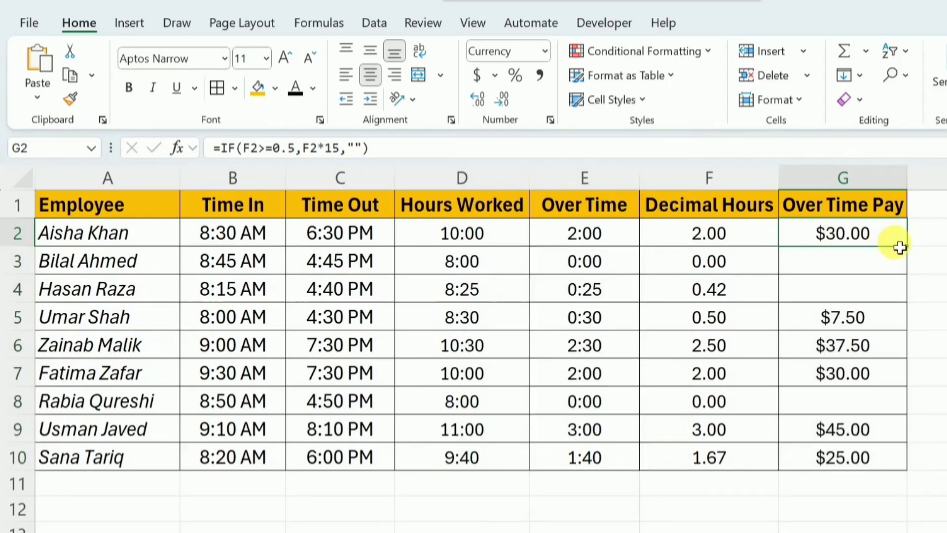